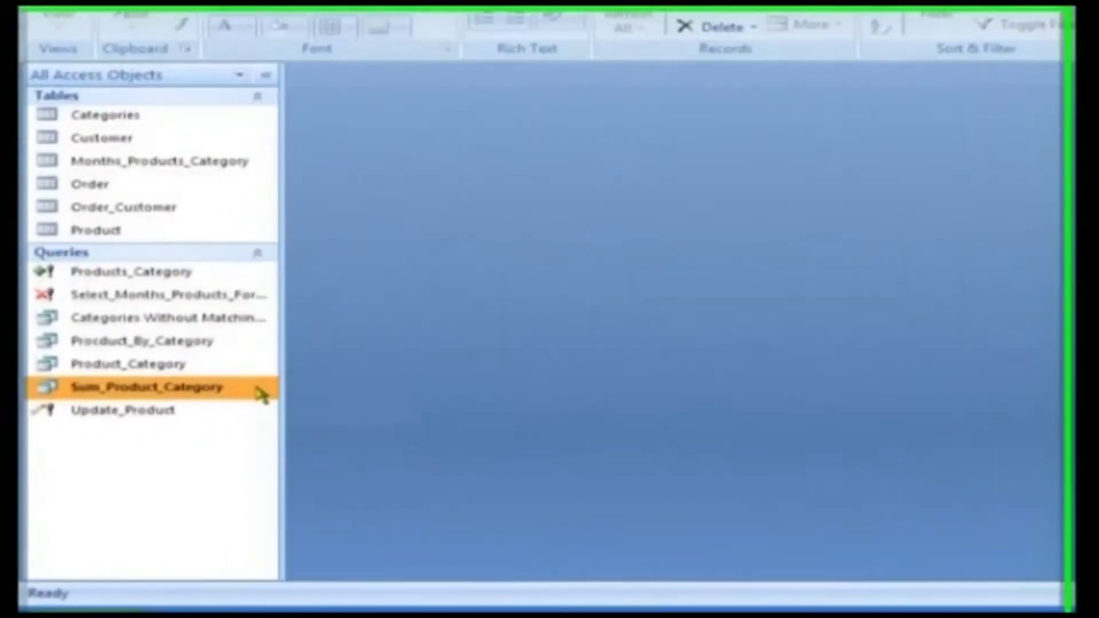
# Step: Open the Sum_Product_Category query in Design View and switch it to PivotTable View
pyautogui.rightClick(220, 421)
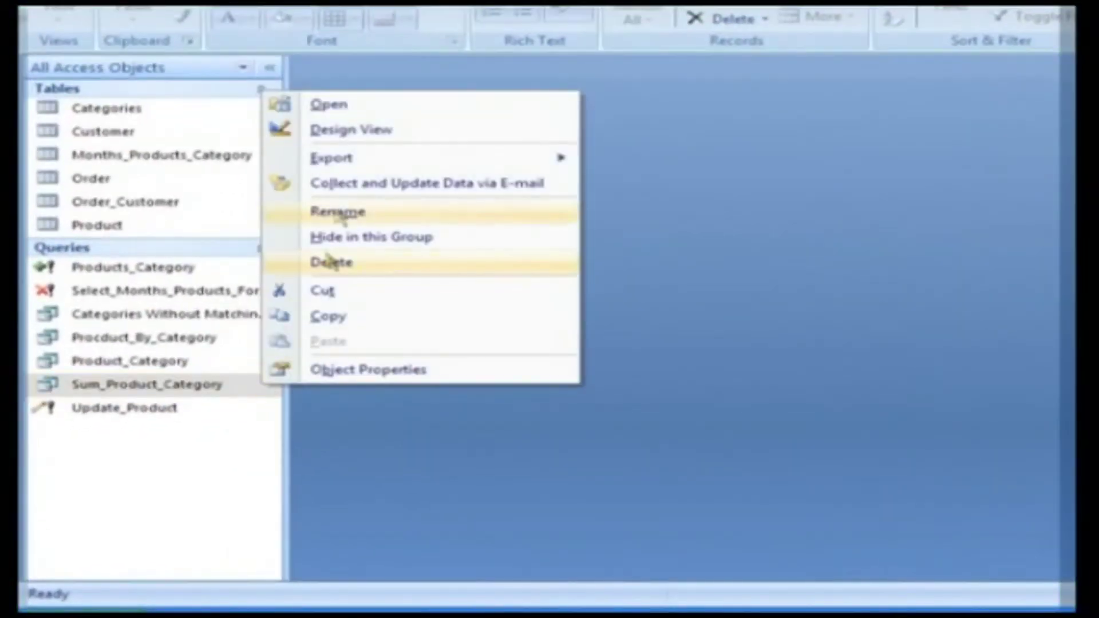
pyautogui.click(345, 137)
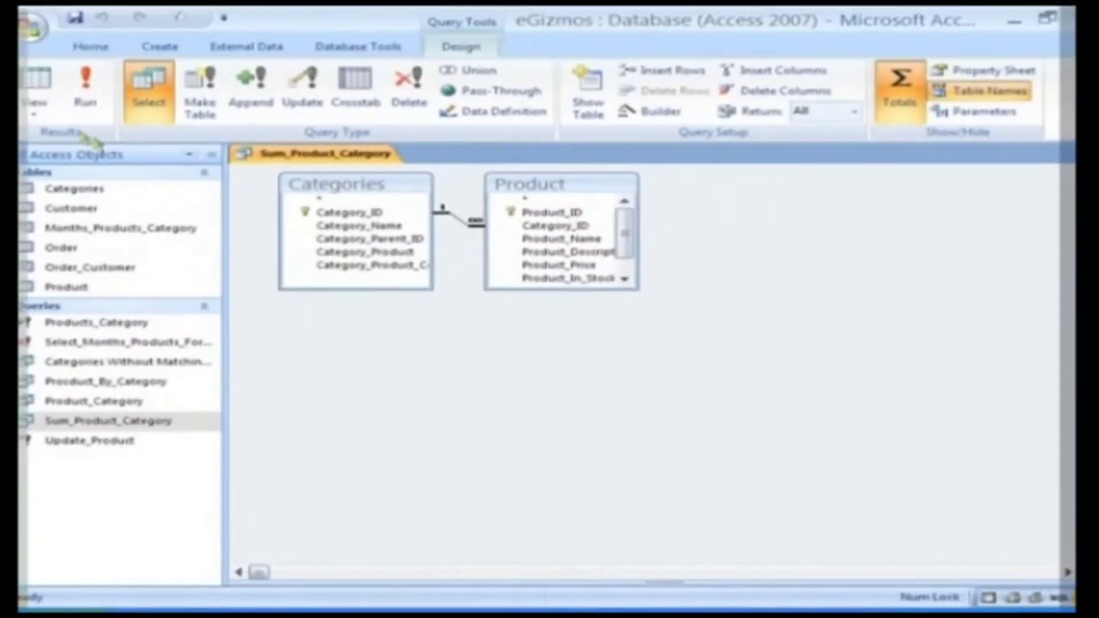
pyautogui.click(64, 23)
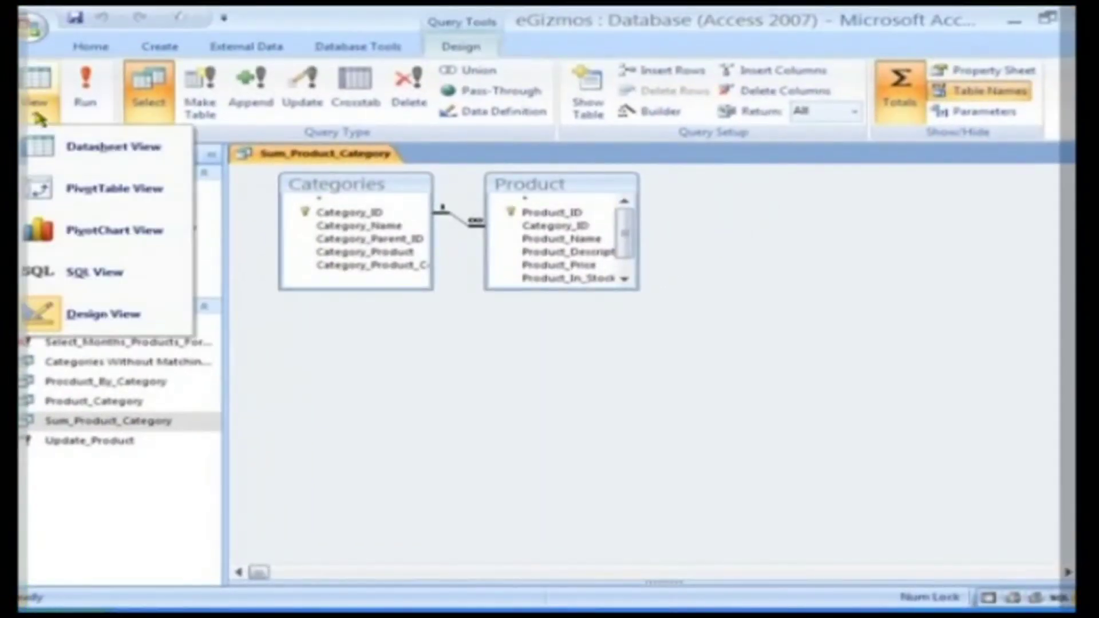
pyautogui.click(55, 182)
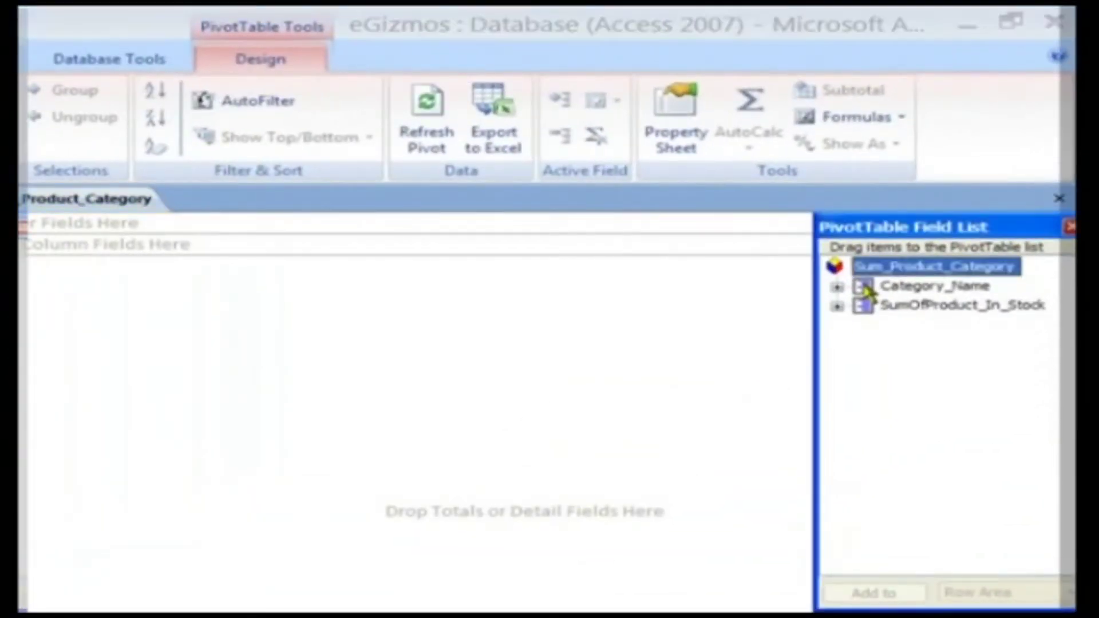
# Step: Put Category_Name in Column Fields and SumOfProduct_In_Stock in Totals, then hide the Field List
pyautogui.moveTo(869, 291); pyautogui.dragTo(466, 245)
pyautogui.click(859, 310)
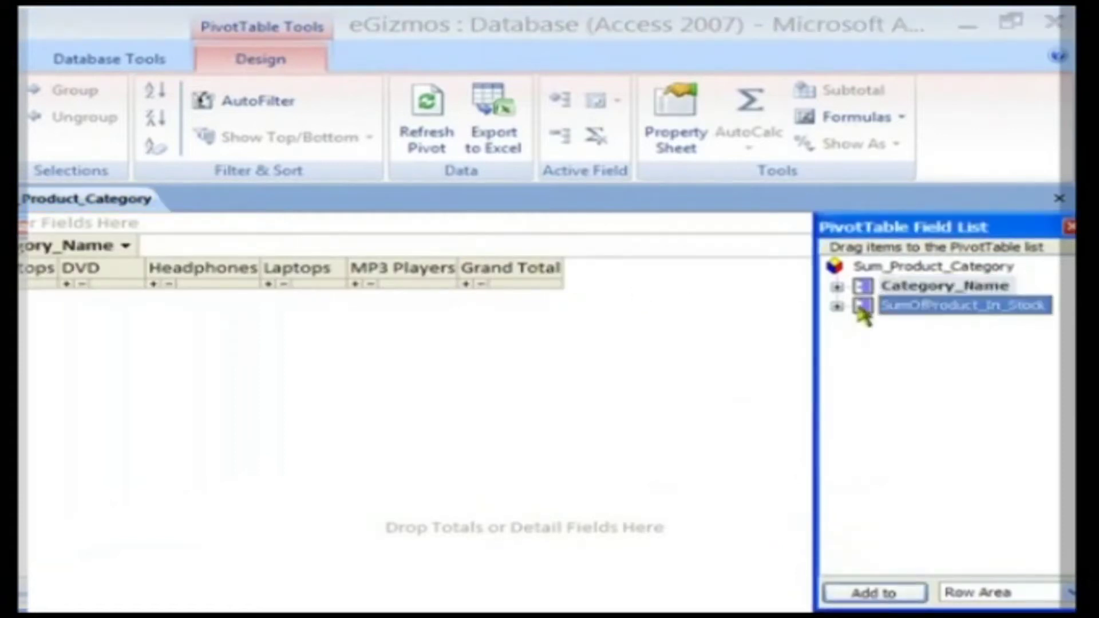
pyautogui.moveTo(868, 315); pyautogui.dragTo(562, 425)
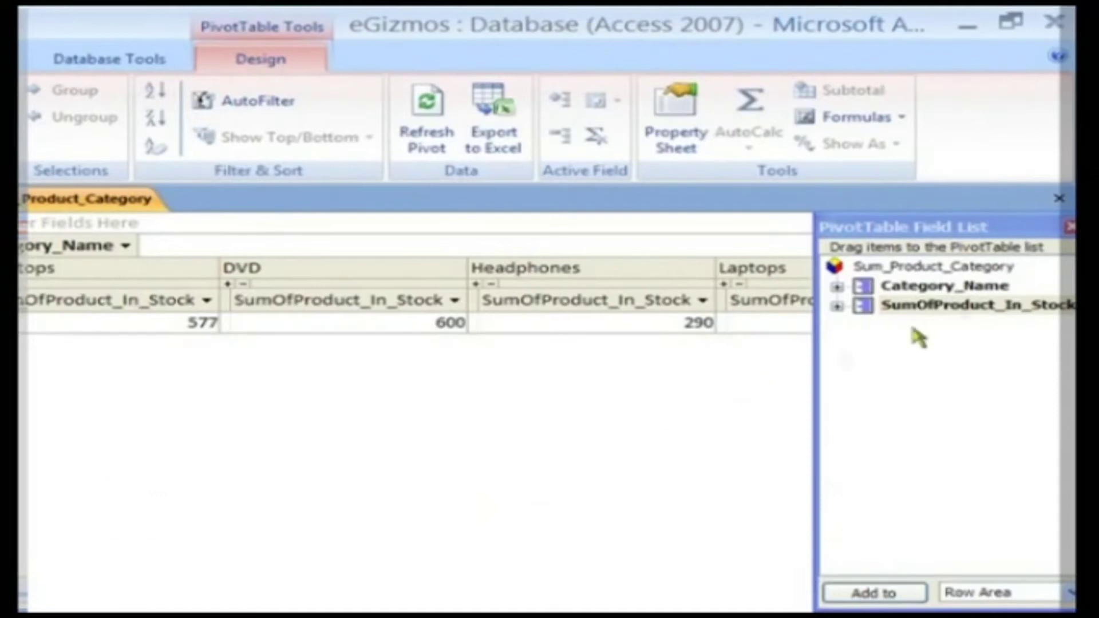
pyautogui.click(1070, 239)
pyautogui.click(1069, 227)
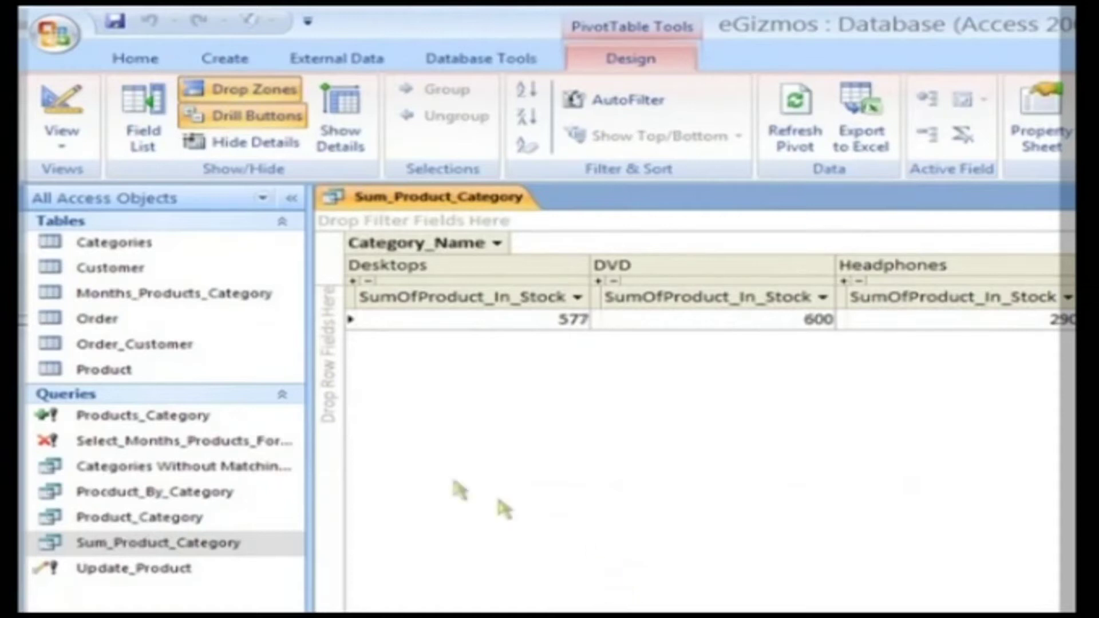
# Step: Switch to PivotChart View with Category_Name on the horizontal axis and SumOfProduct_In_Stock as bars
pyautogui.click(62, 147)
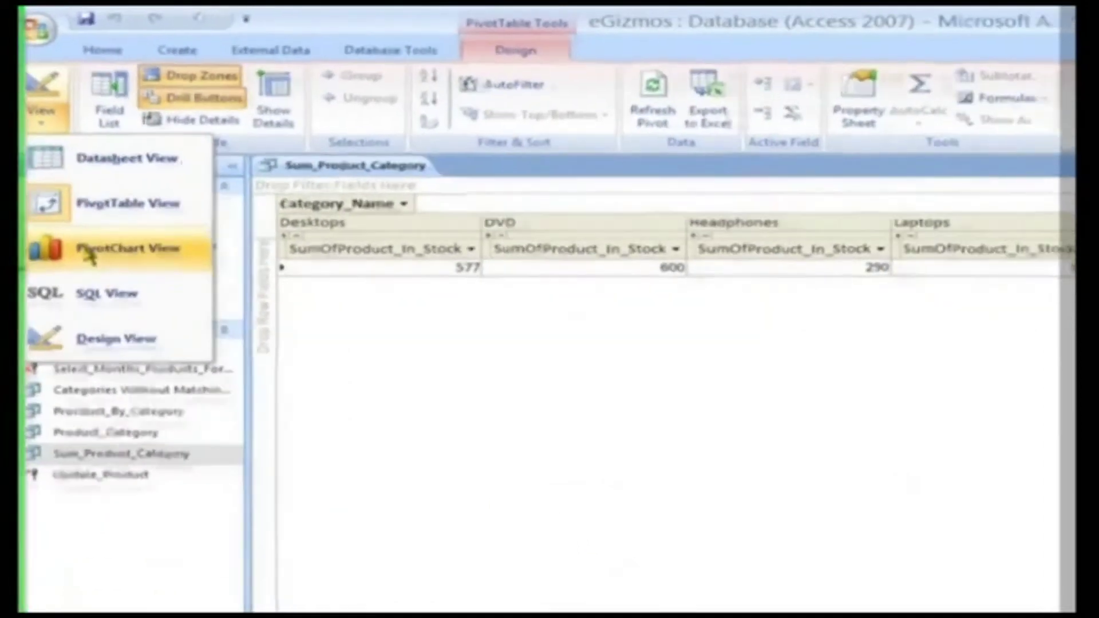
pyautogui.click(90, 251)
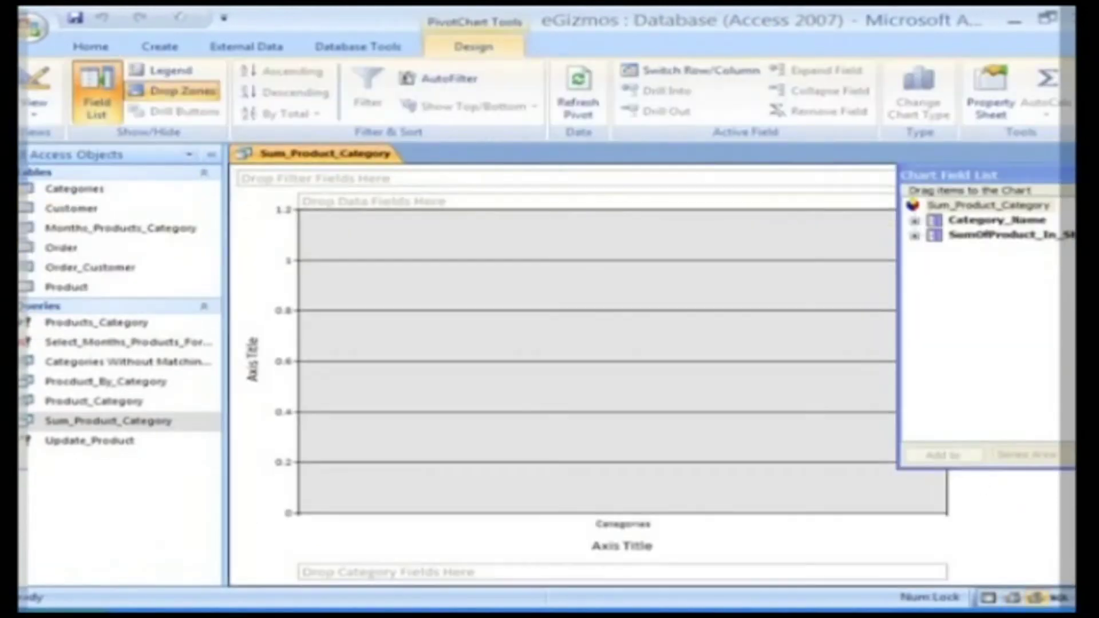
pyautogui.click(963, 182)
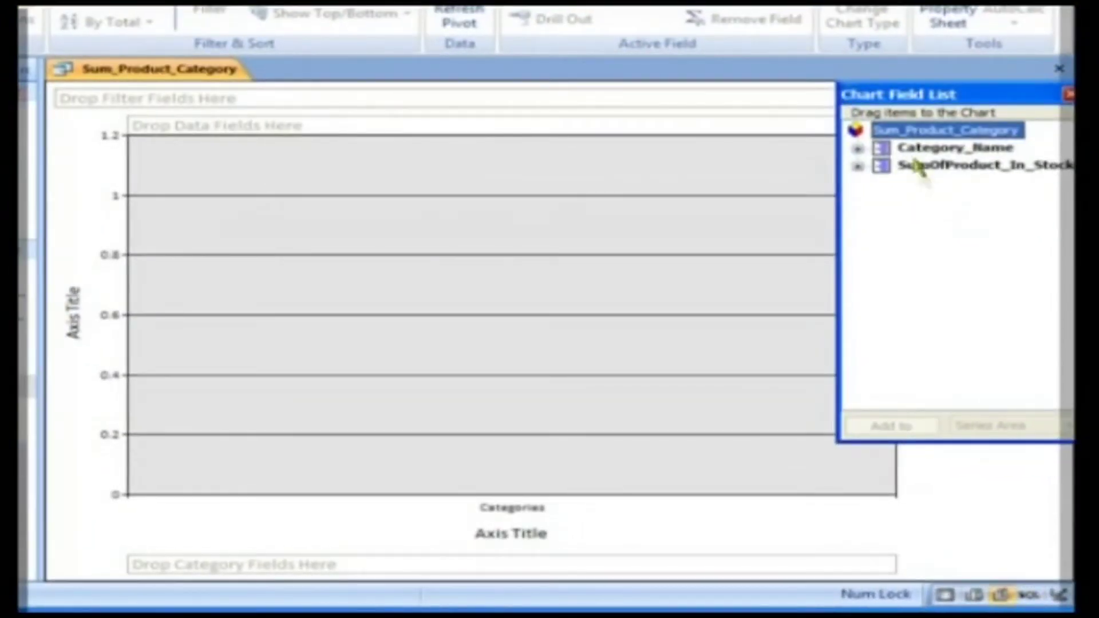
pyautogui.click(904, 149)
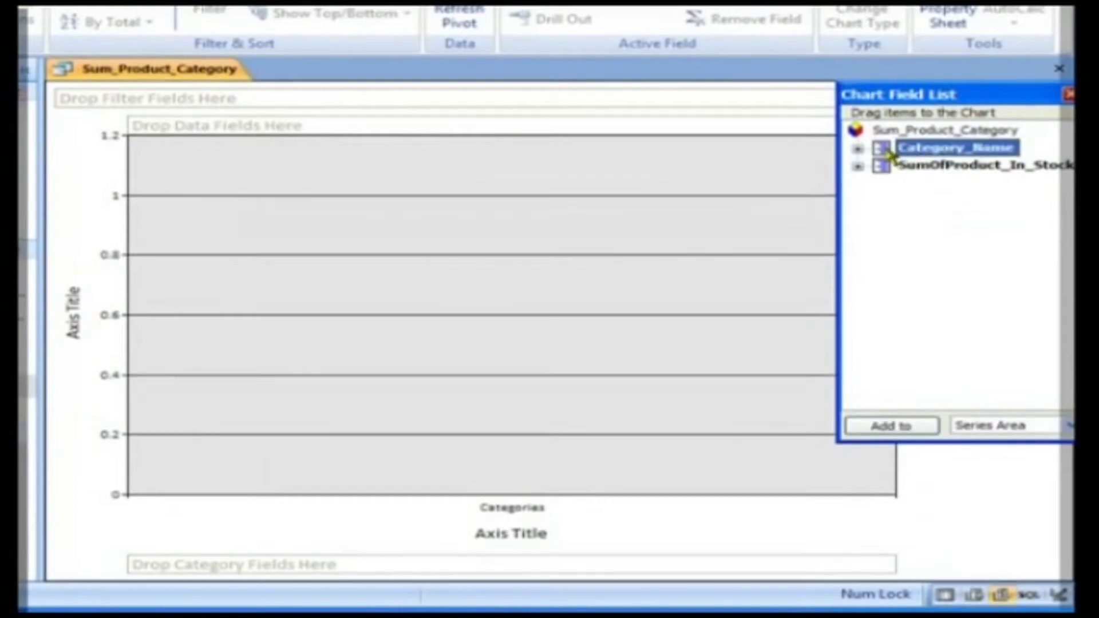
pyautogui.moveTo(891, 154); pyautogui.dragTo(658, 567)
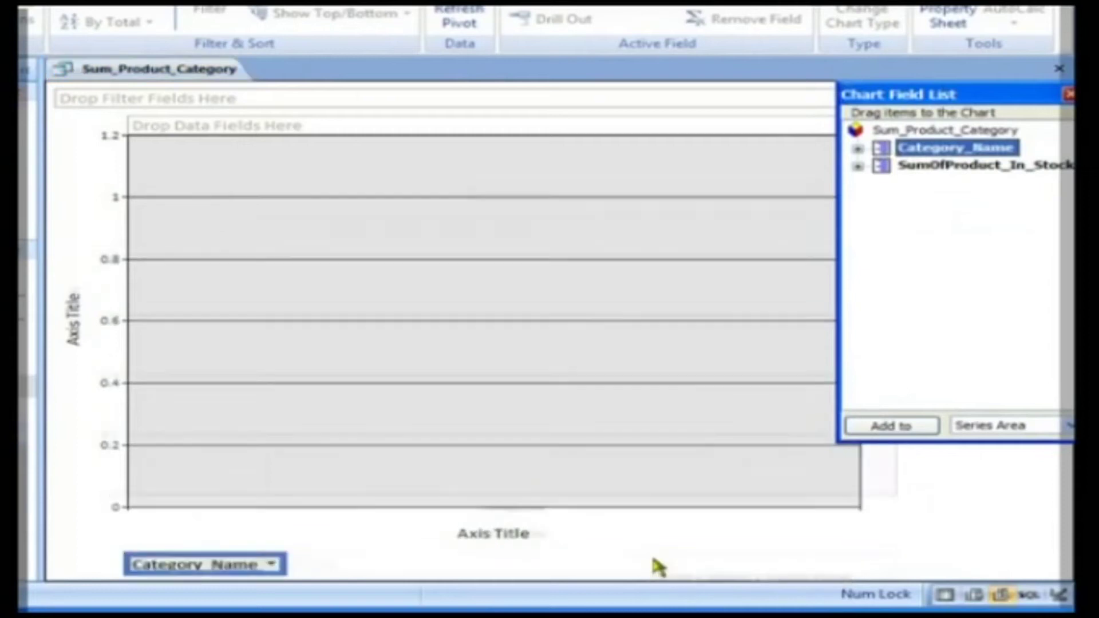
pyautogui.click(943, 167)
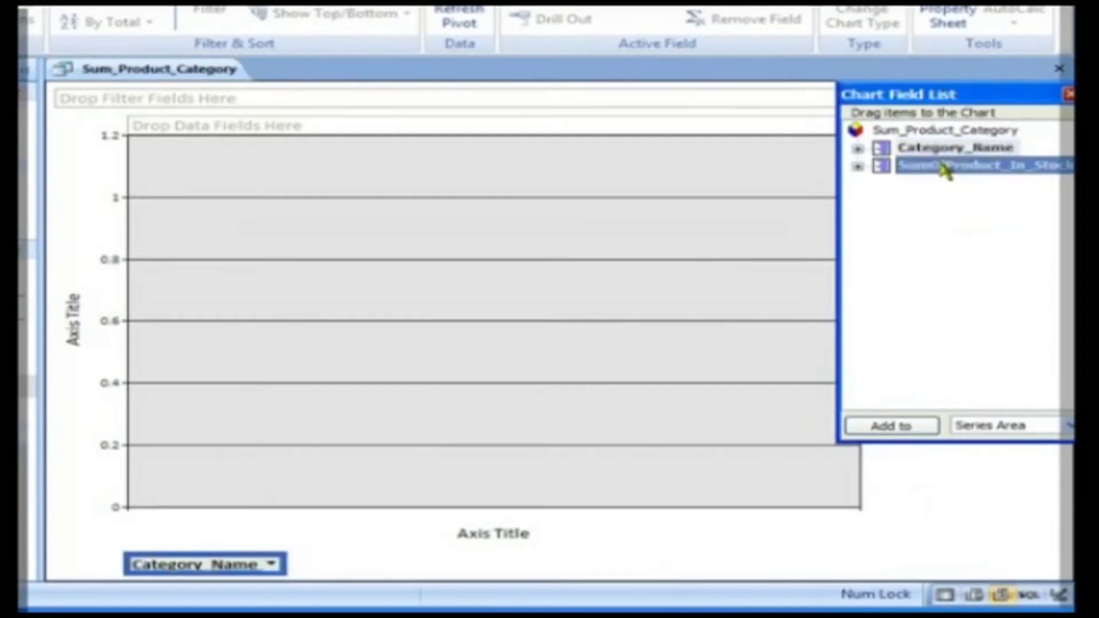
pyautogui.moveTo(944, 169); pyautogui.dragTo(577, 291)
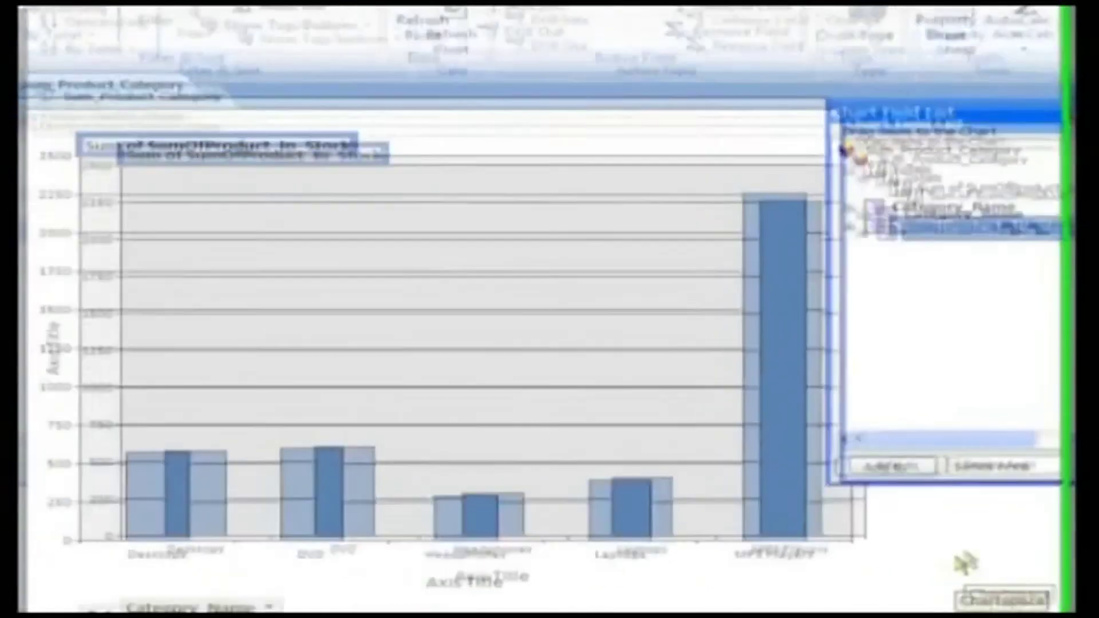
# Step: In the chart properties, change the Category Axis 1 Title caption to 'Categories'
pyautogui.rightClick(999, 526)
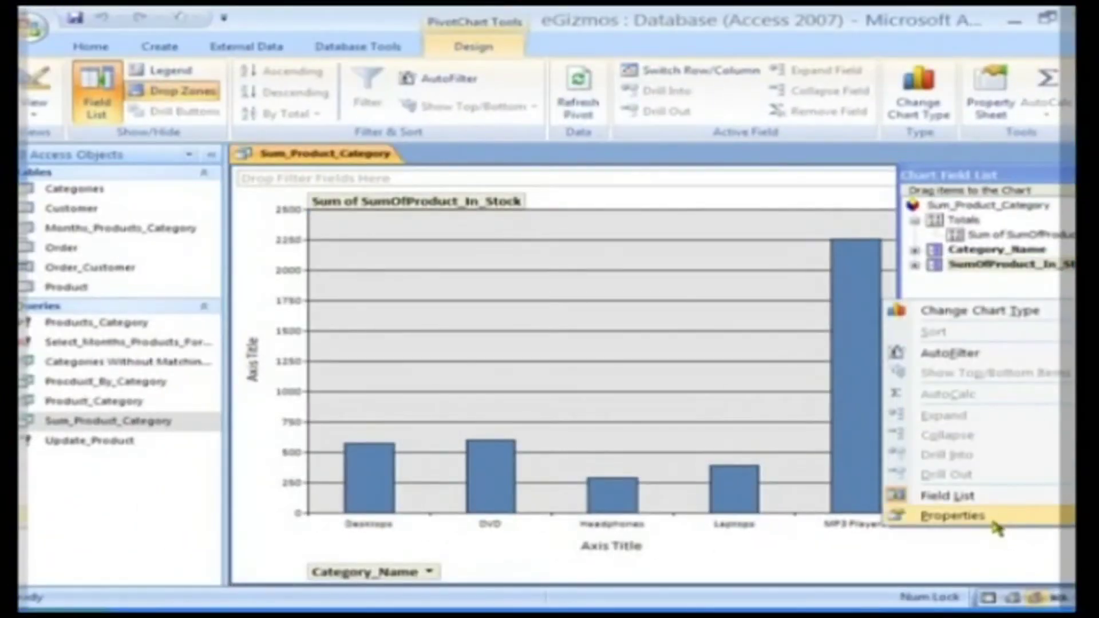
pyautogui.click(995, 519)
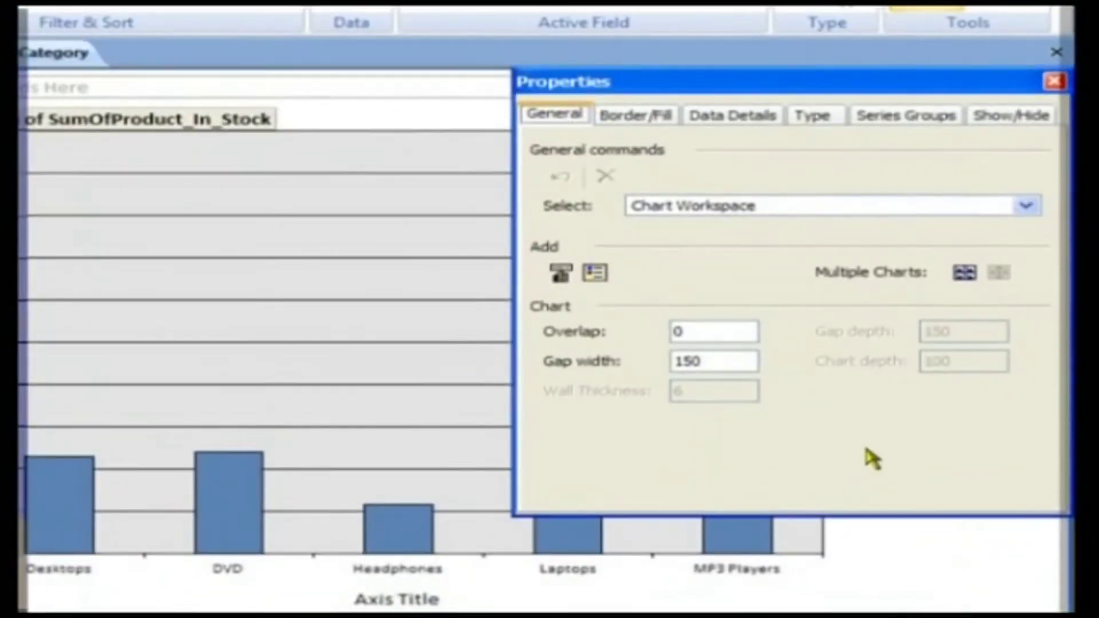
pyautogui.click(766, 209)
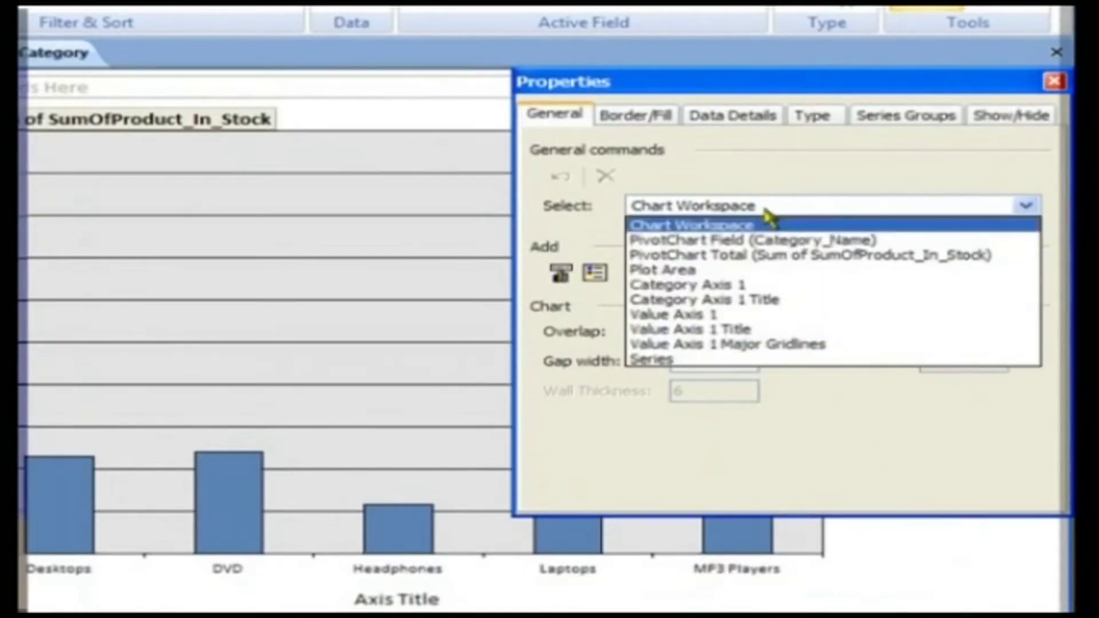
pyautogui.click(746, 301)
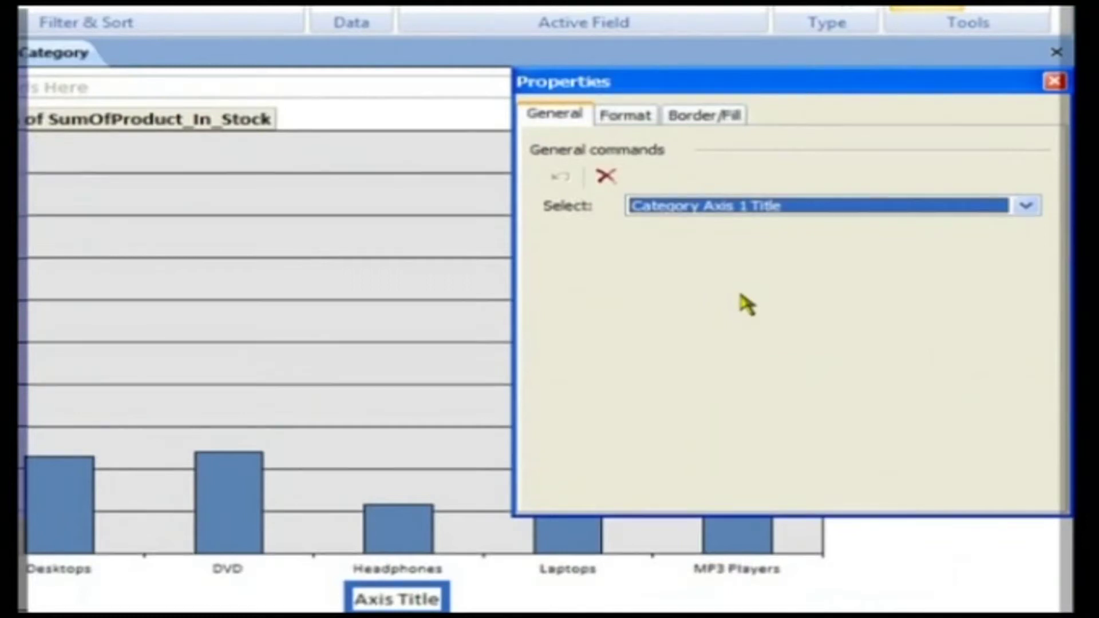
pyautogui.click(610, 123)
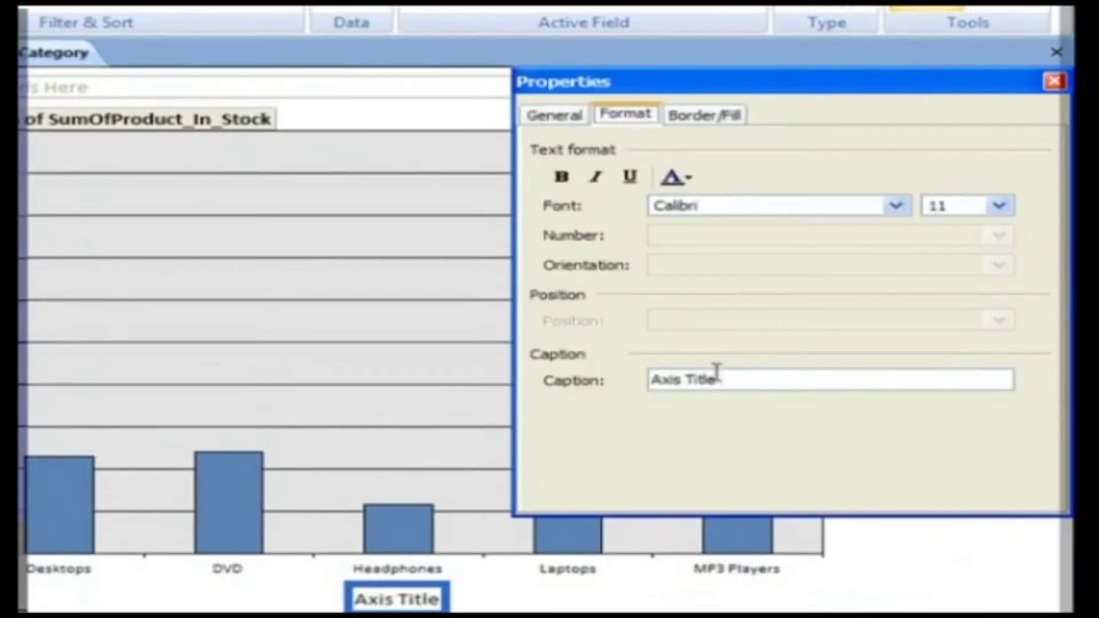
pyautogui.moveTo(716, 378); pyautogui.dragTo(625, 386)
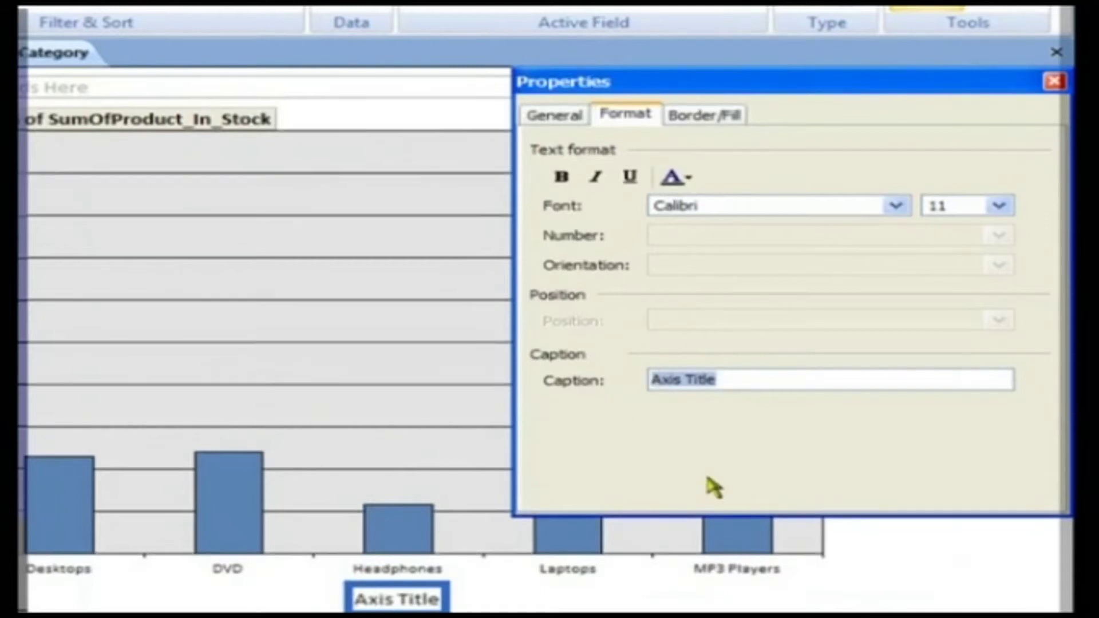
pyautogui.write('Categ')
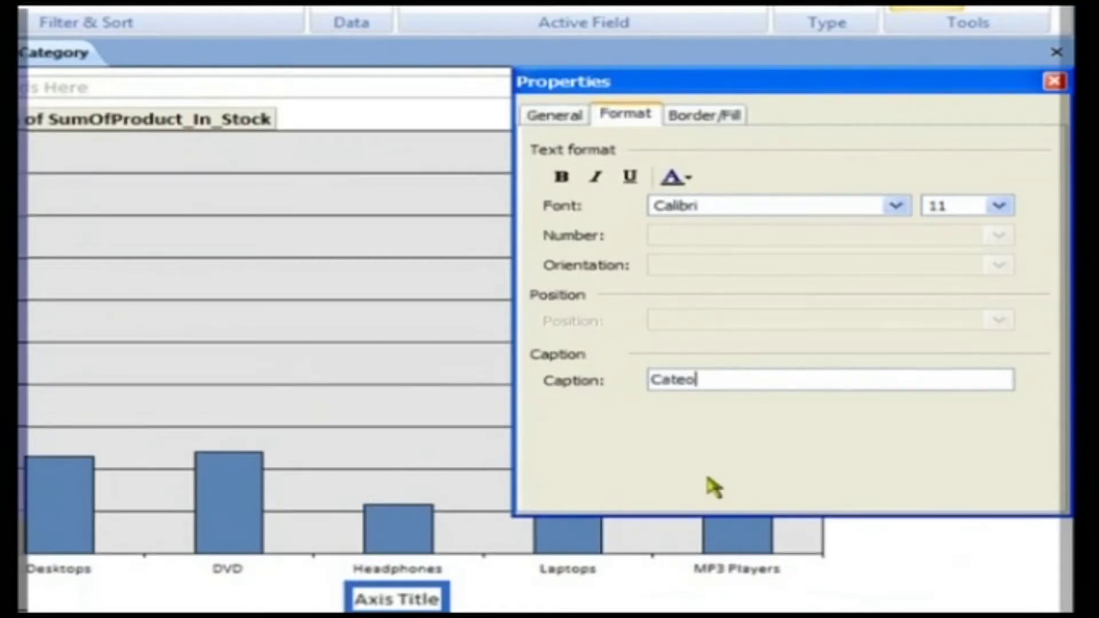
pyautogui.write('ories')
pyautogui.click(553, 116)
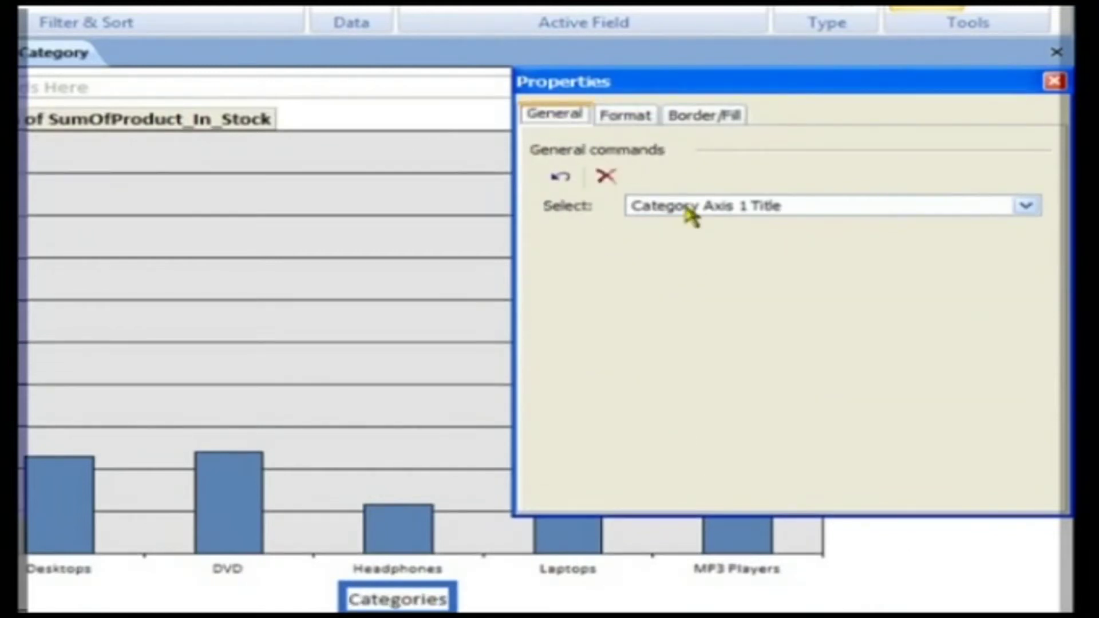
# Step: Change the value axis title caption to 'Product Total' and close the Property Sheet
pyautogui.click(692, 214)
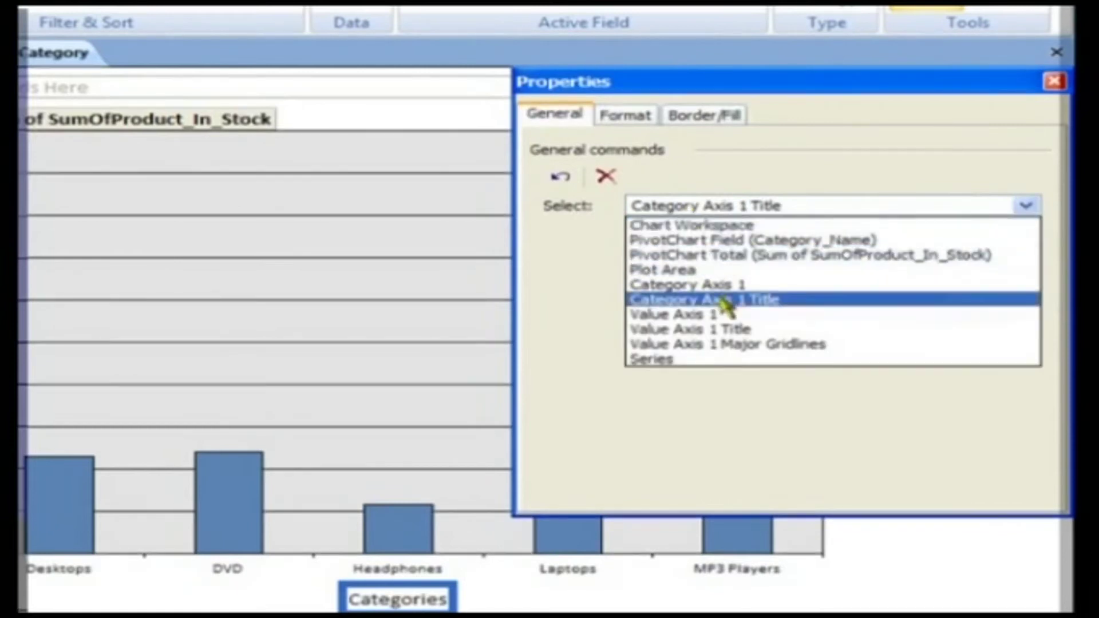
pyautogui.click(730, 331)
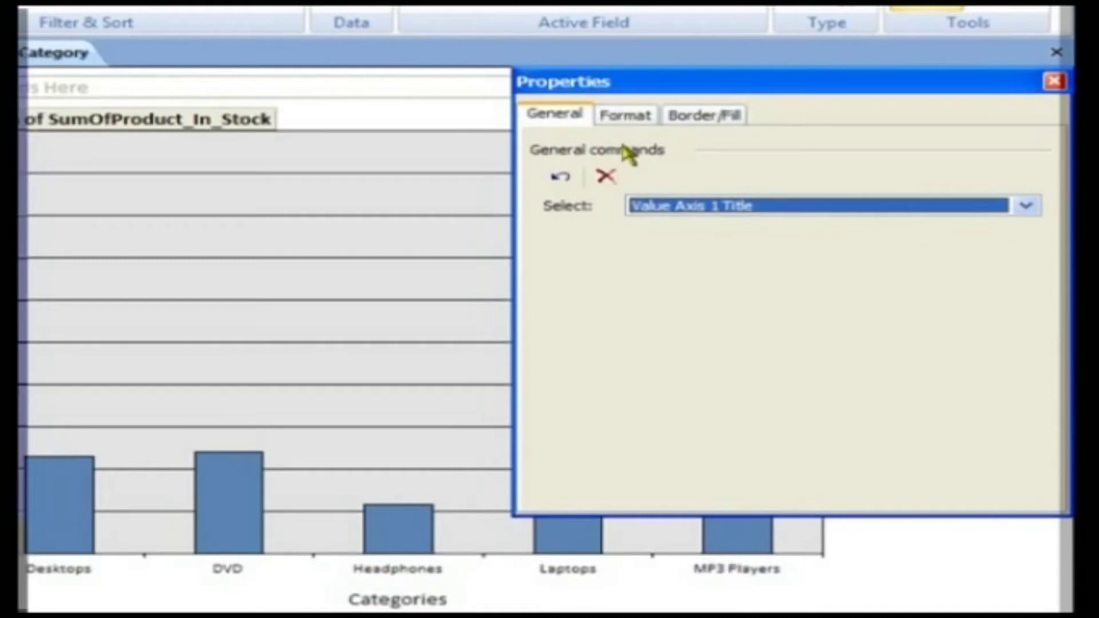
pyautogui.click(626, 118)
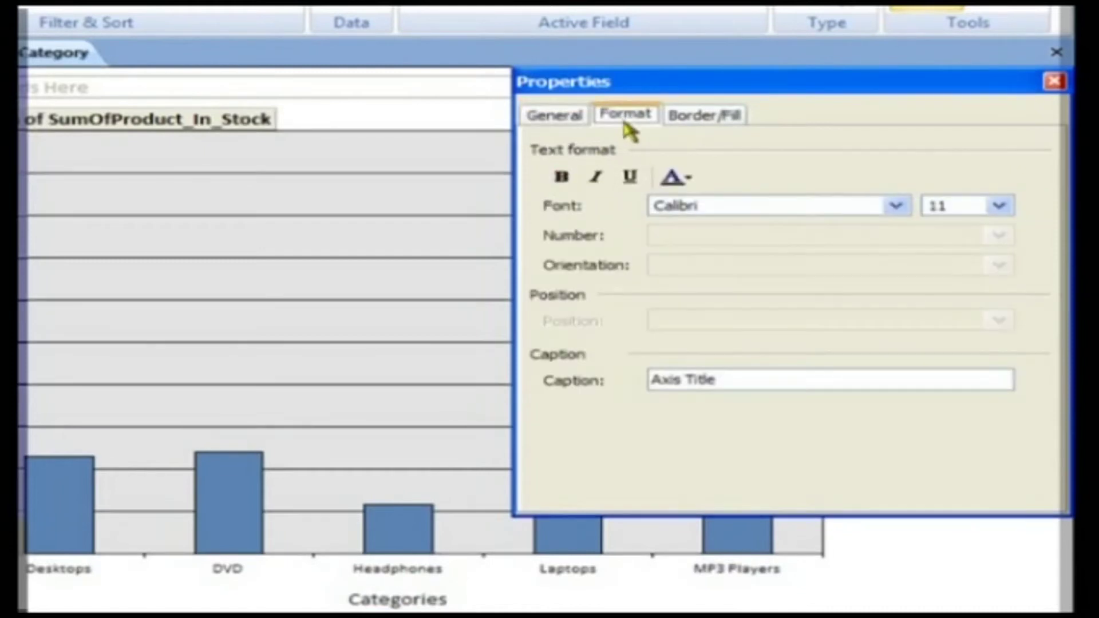
pyautogui.click(742, 381)
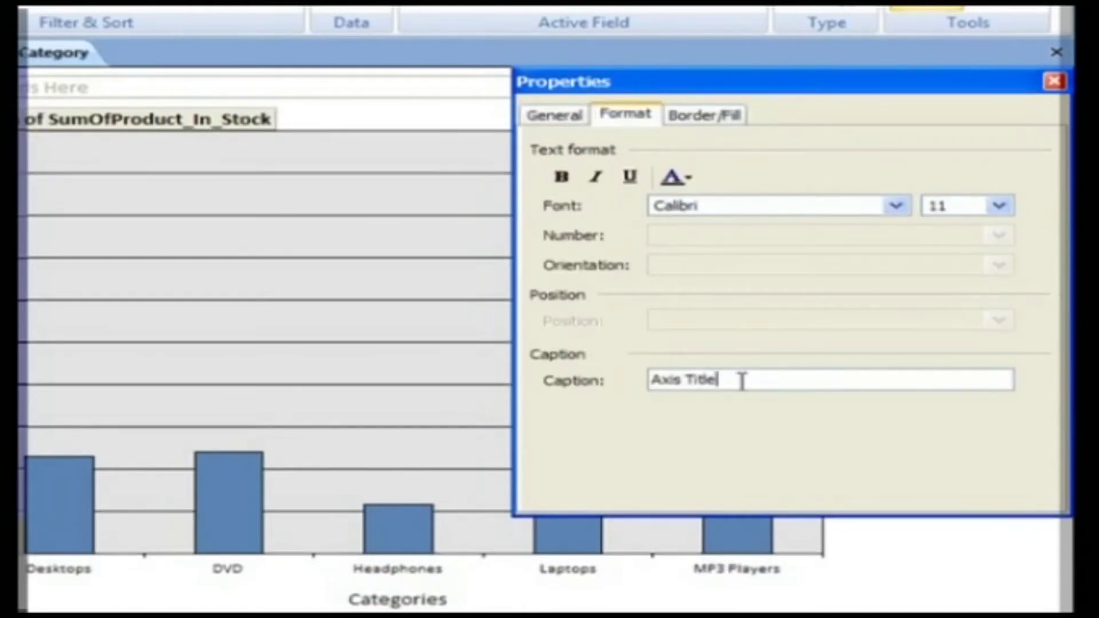
pyautogui.moveTo(742, 380); pyautogui.dragTo(618, 378)
pyautogui.write('P')
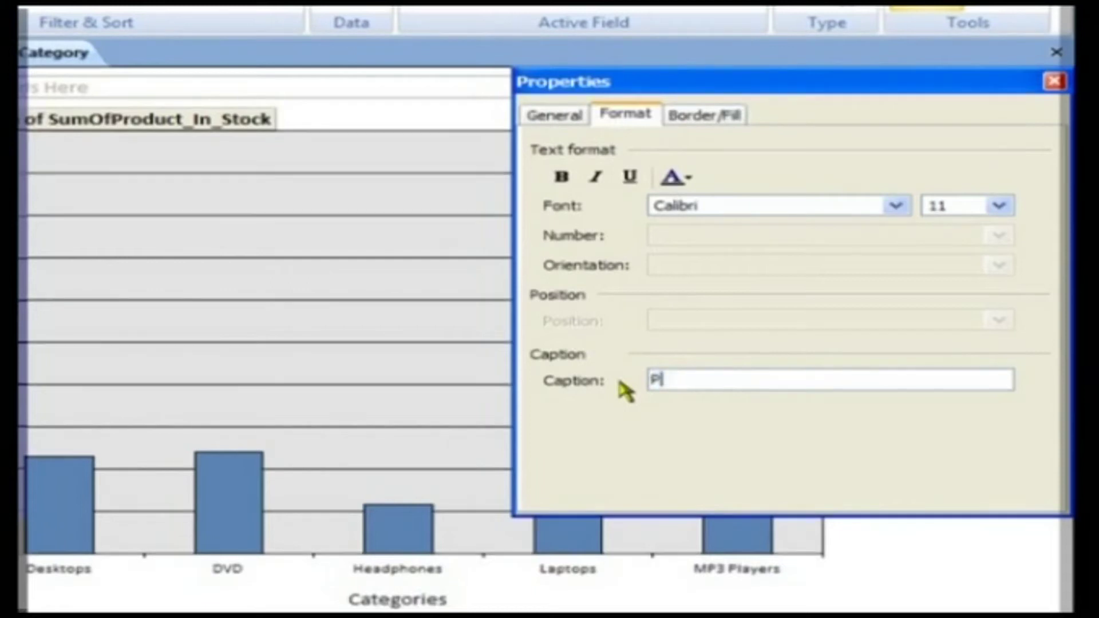
pyautogui.write('roduct Total')
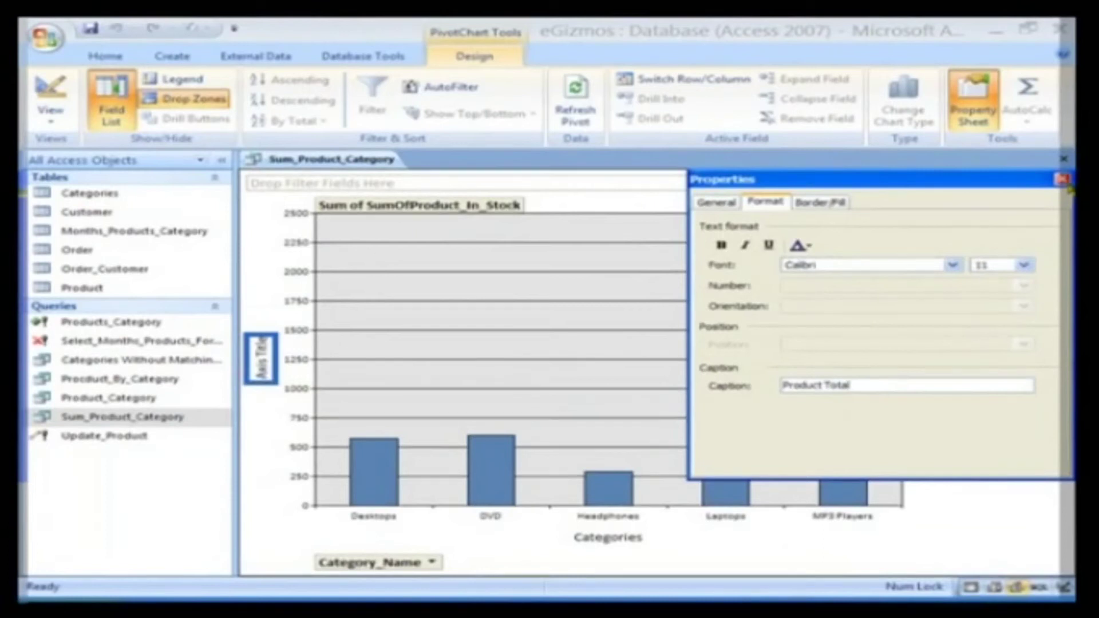
pyautogui.click(1062, 179)
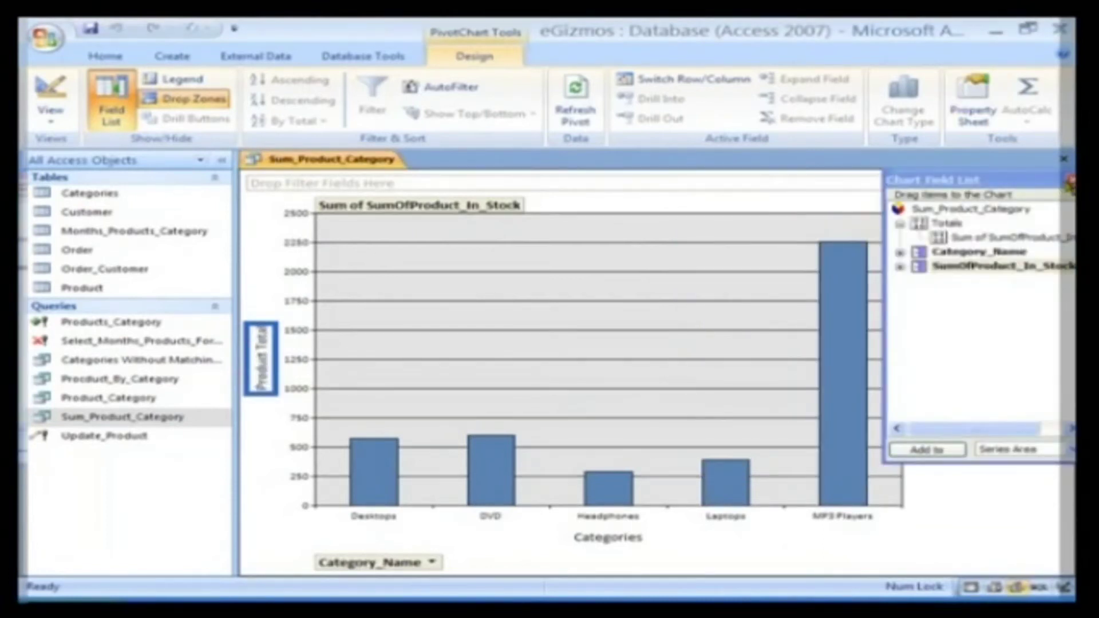
# Step: Hide the Chart Field List so the chart fills the window
pyautogui.click(1069, 182)
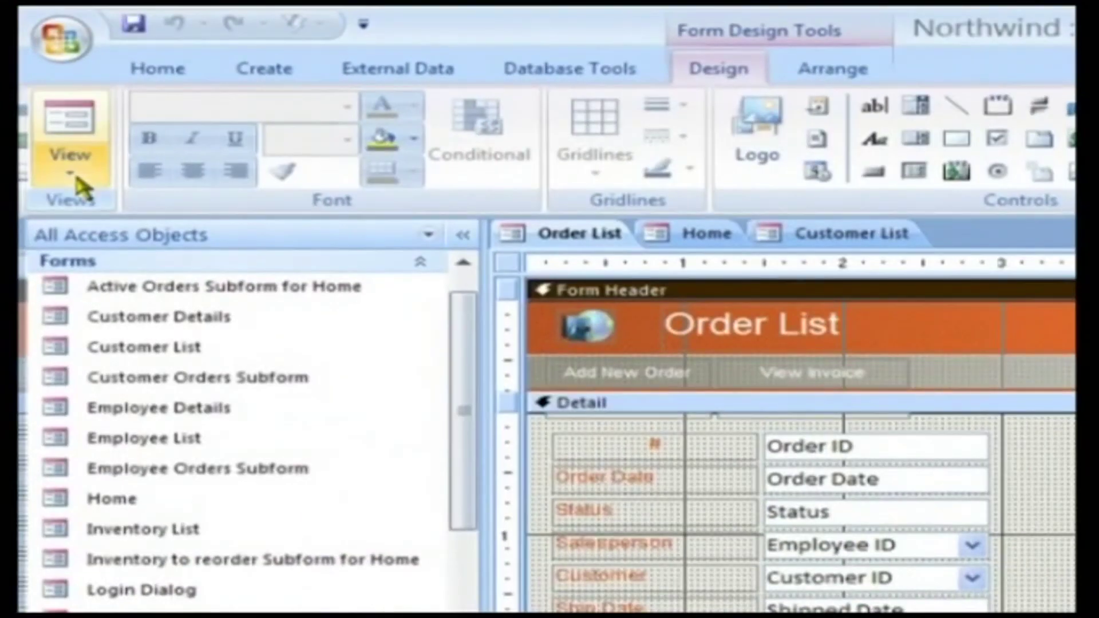
# Step: View Order List records in Form View, then select the Home form's Inventory to Reorder label and subform
pyautogui.click(73, 169)
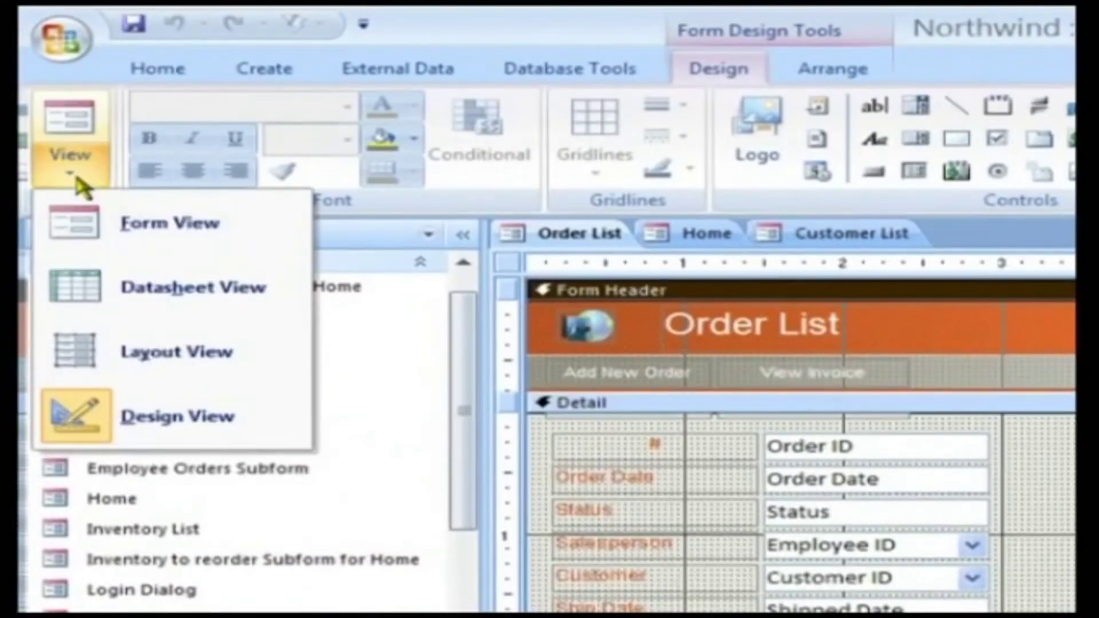
pyautogui.click(109, 223)
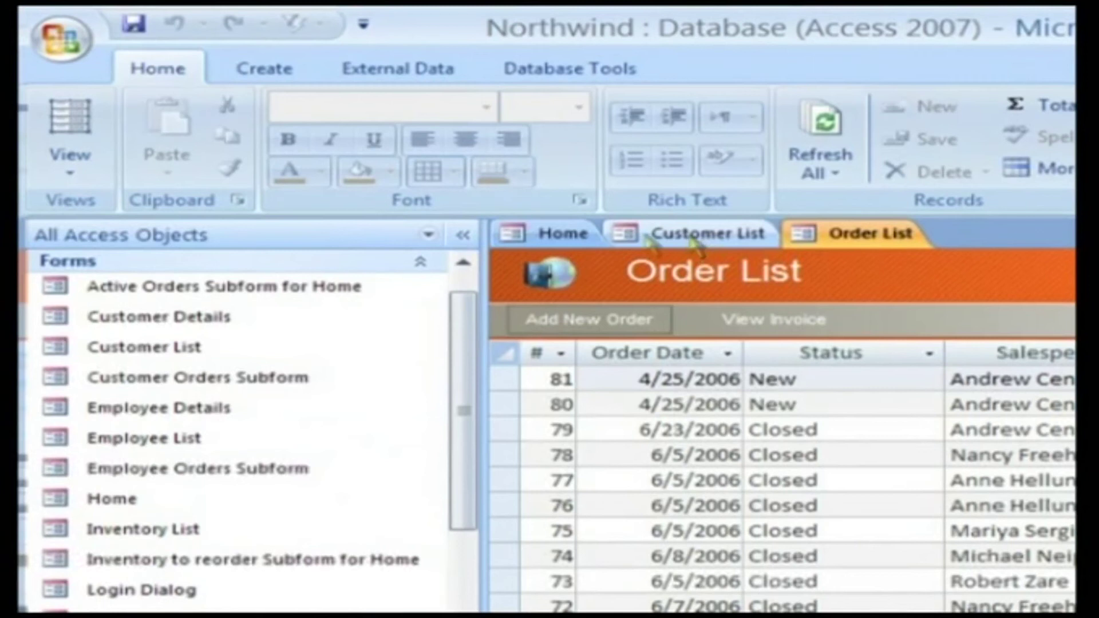
pyautogui.click(579, 237)
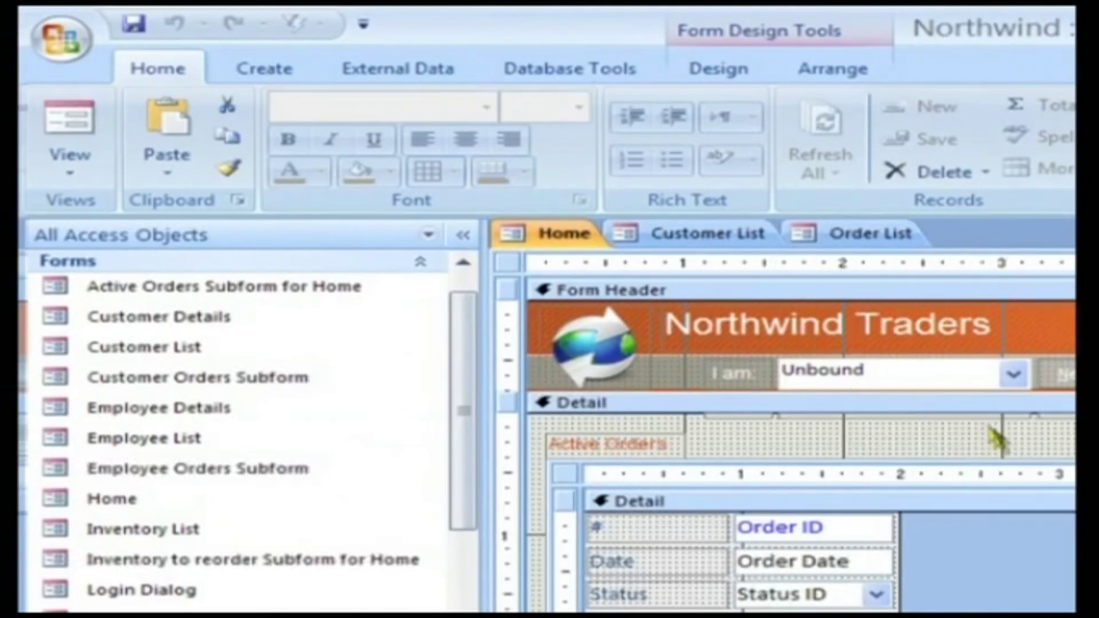
pyautogui.click(145, 508)
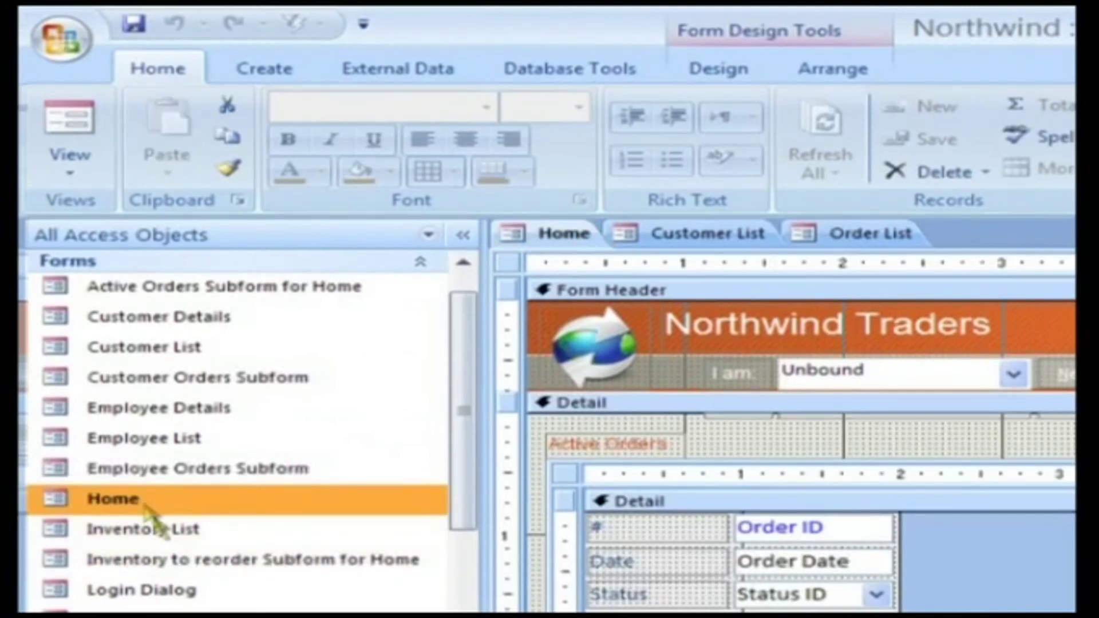
pyautogui.click(184, 560)
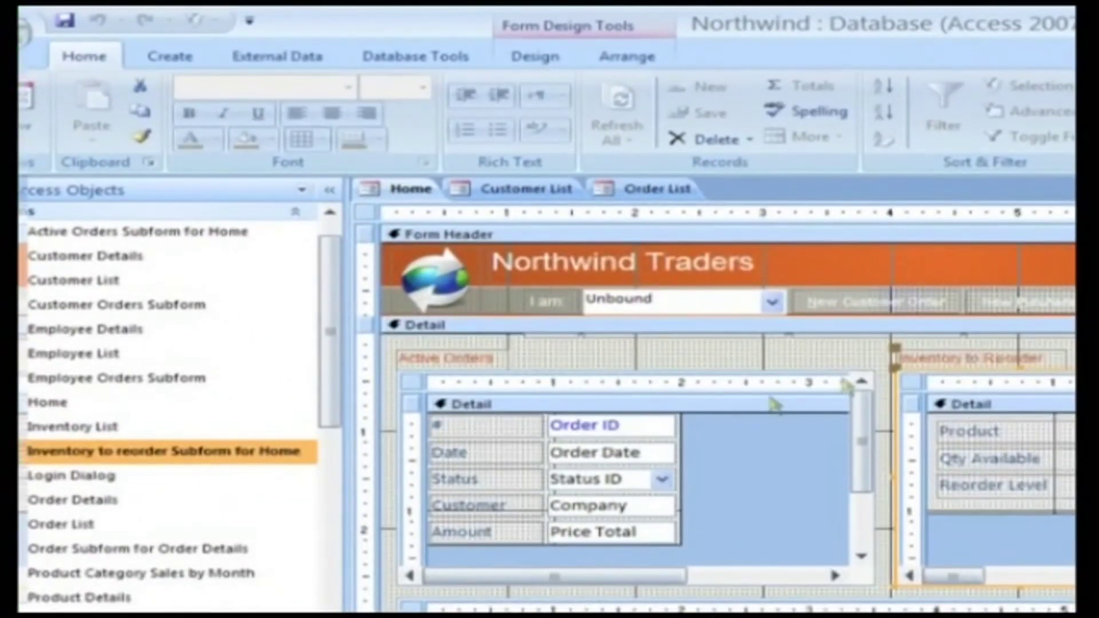
pyautogui.click(974, 358)
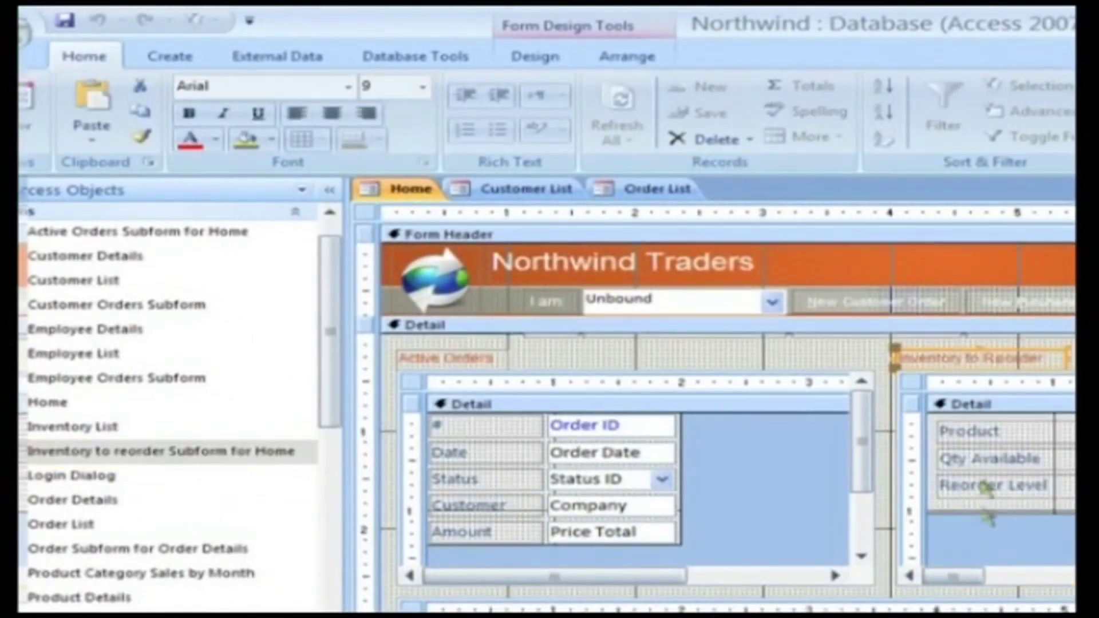
pyautogui.click(994, 544)
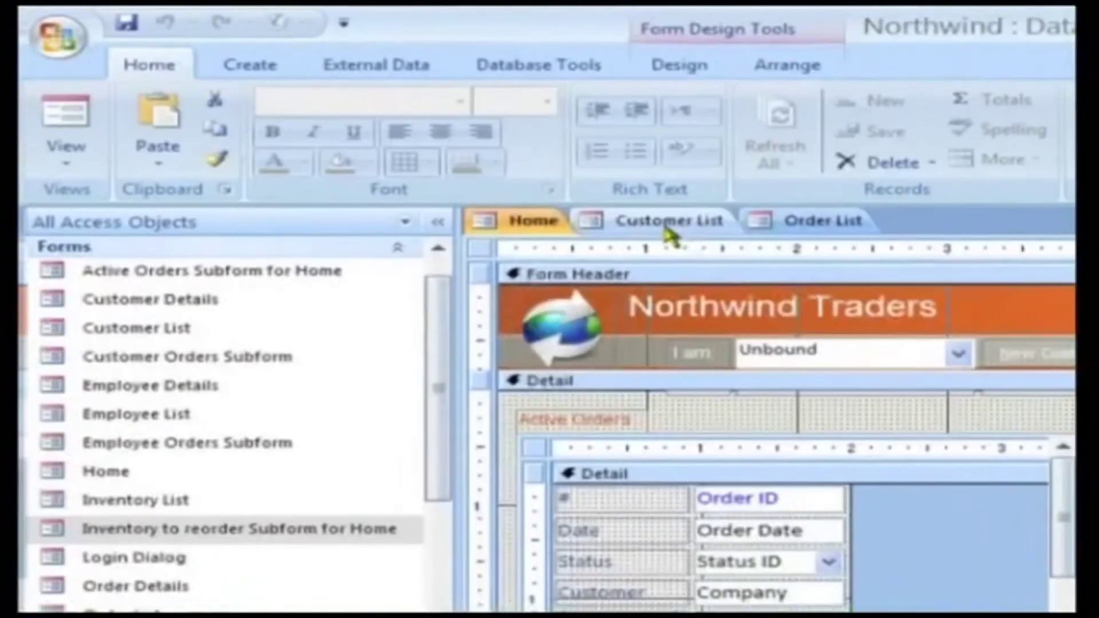
# Step: In the Customer List design, select the Form Header, its title label, and the Detail section
pyautogui.click(389, 98)
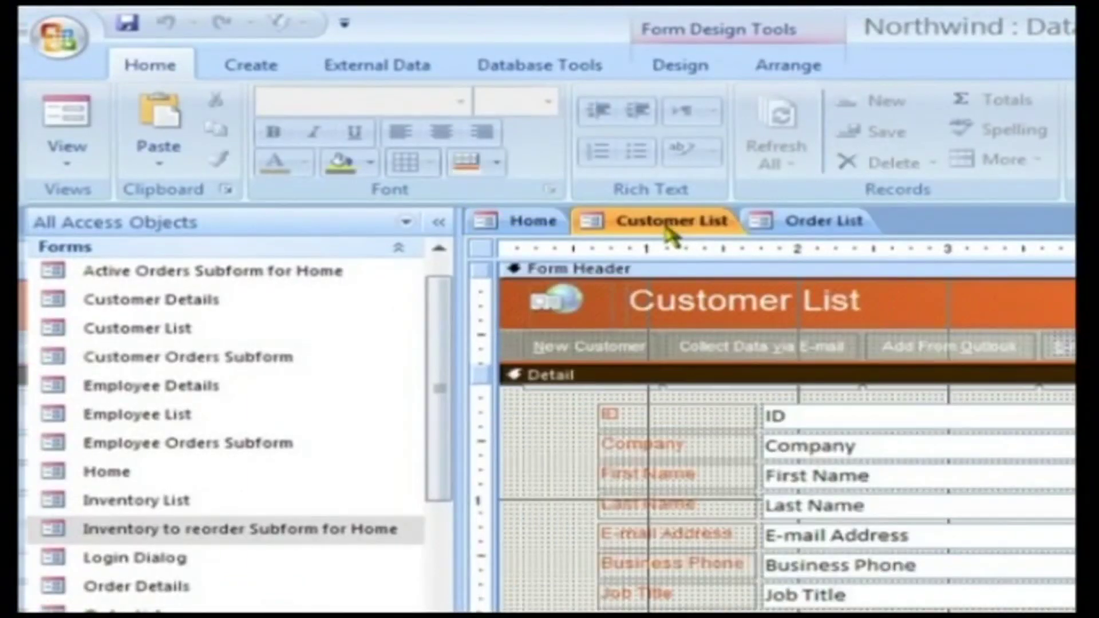
pyautogui.click(659, 277)
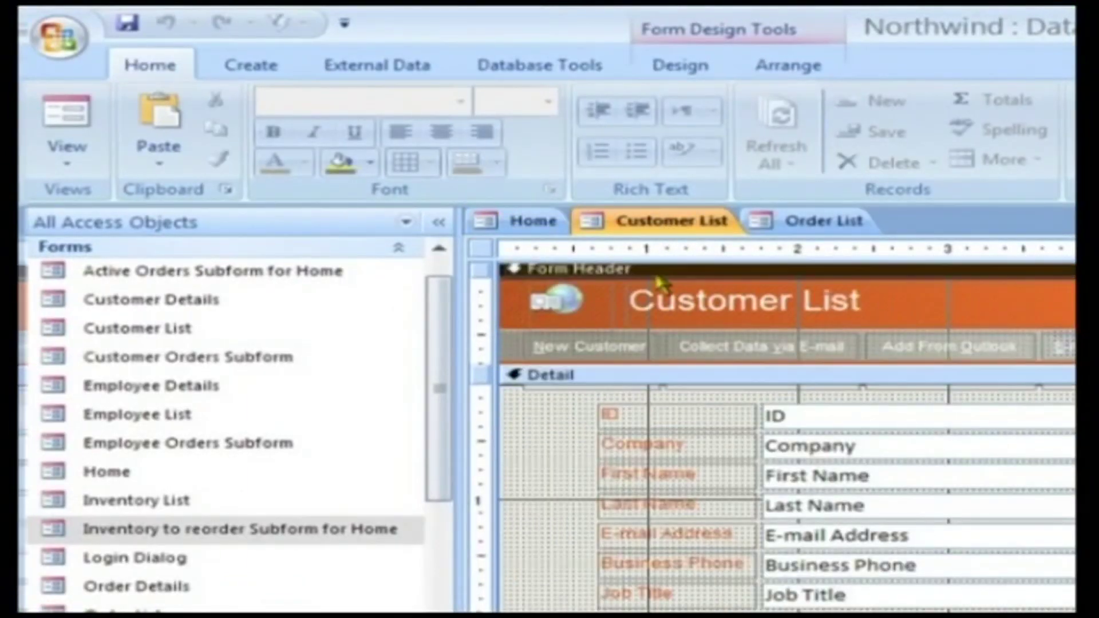
pyautogui.click(986, 319)
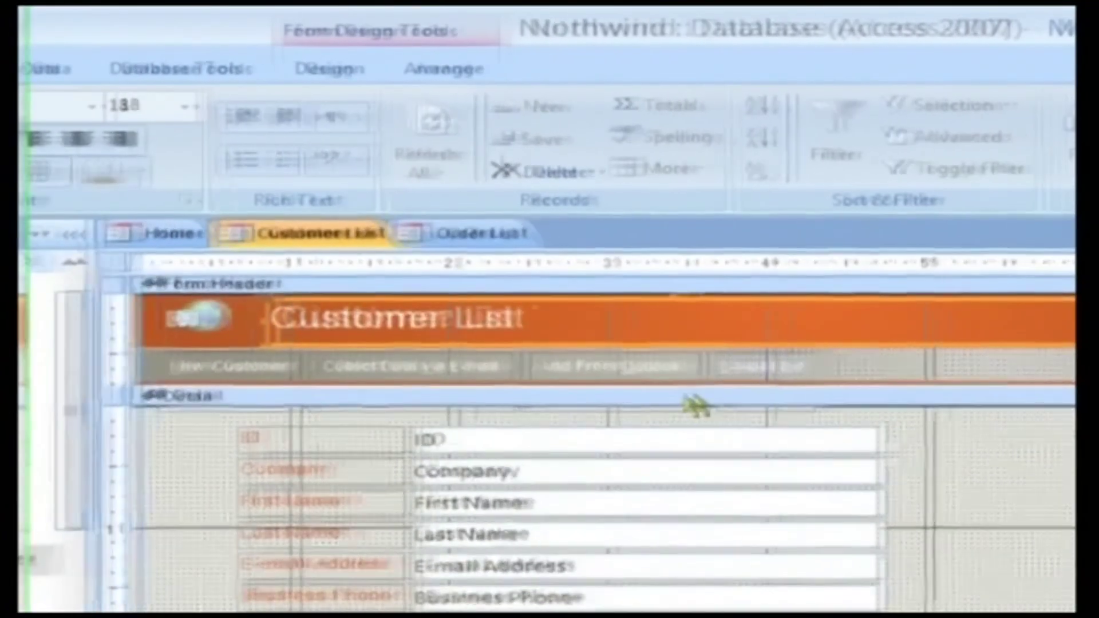
pyautogui.click(915, 390)
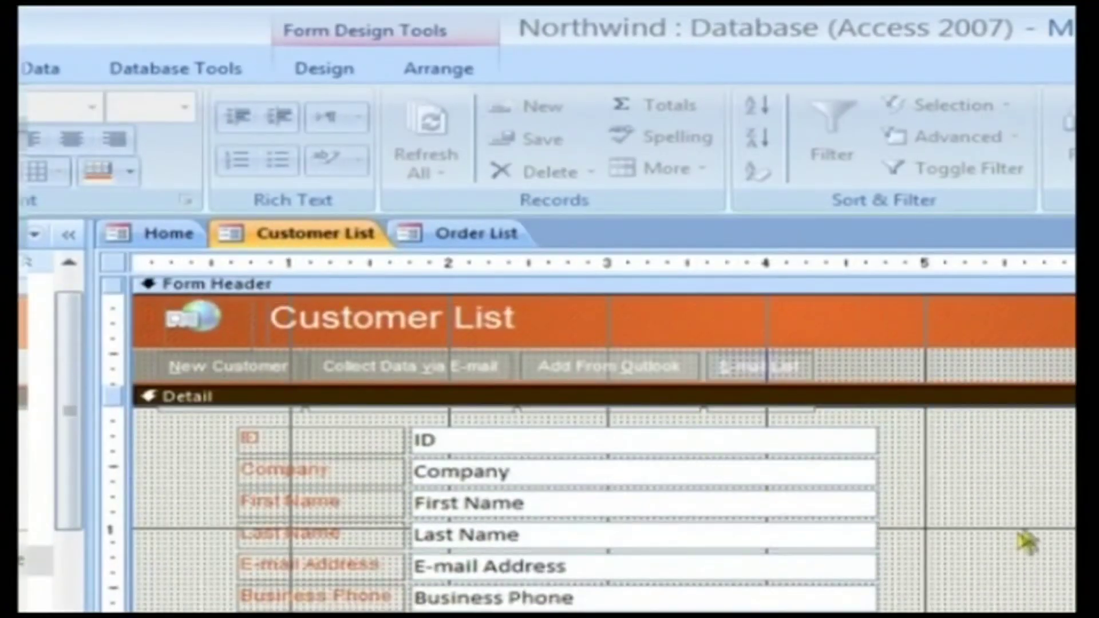
pyautogui.scroll(-3, 1025, 538)
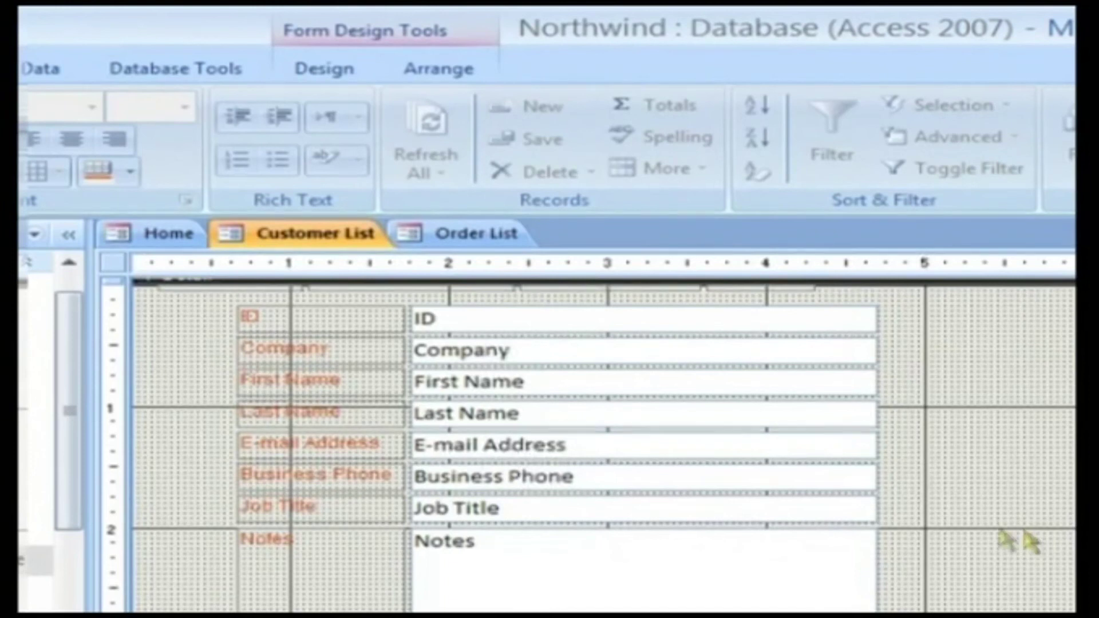
# Step: Select the First Name, Last Name and E-mail Address labels, then the Form Footer section
pyautogui.click(321, 380)
pyautogui.click(331, 412)
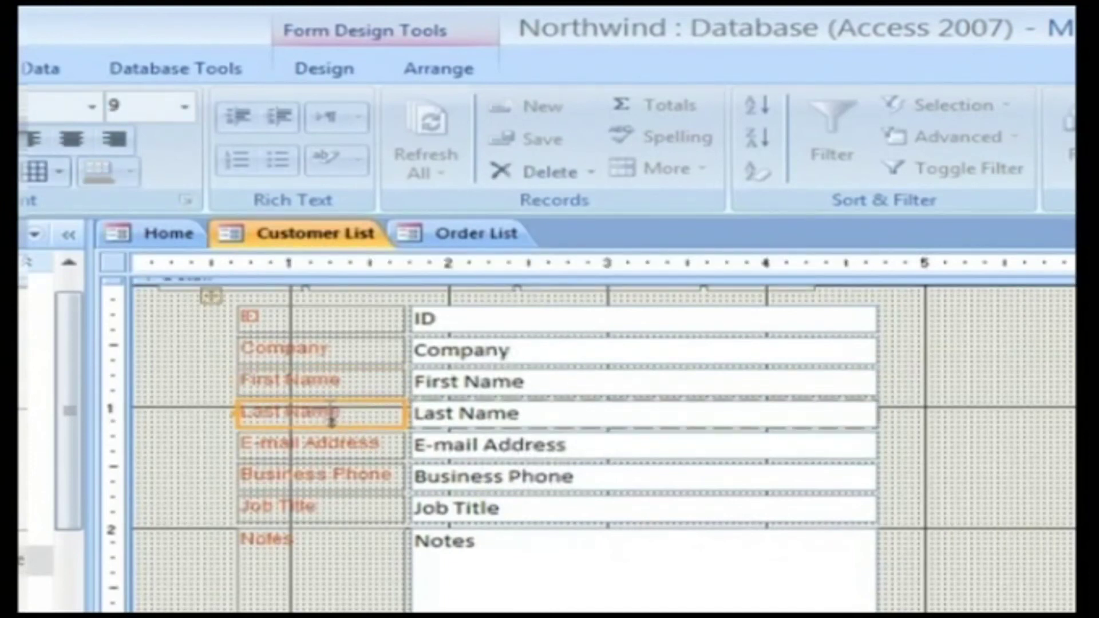
pyautogui.click(335, 443)
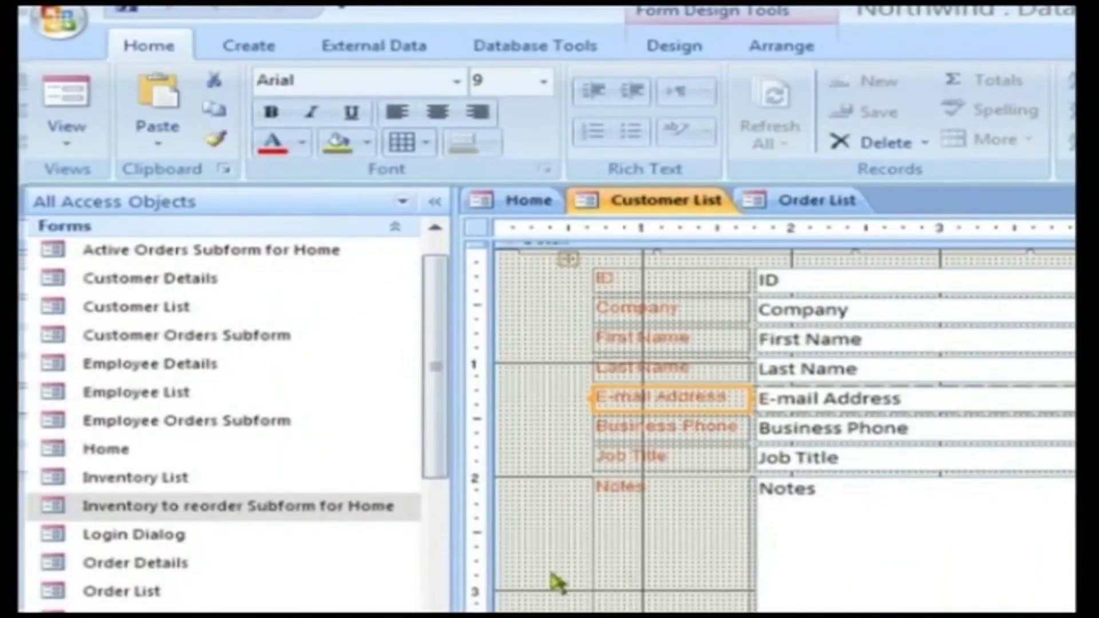
pyautogui.scroll(-4, 547, 584)
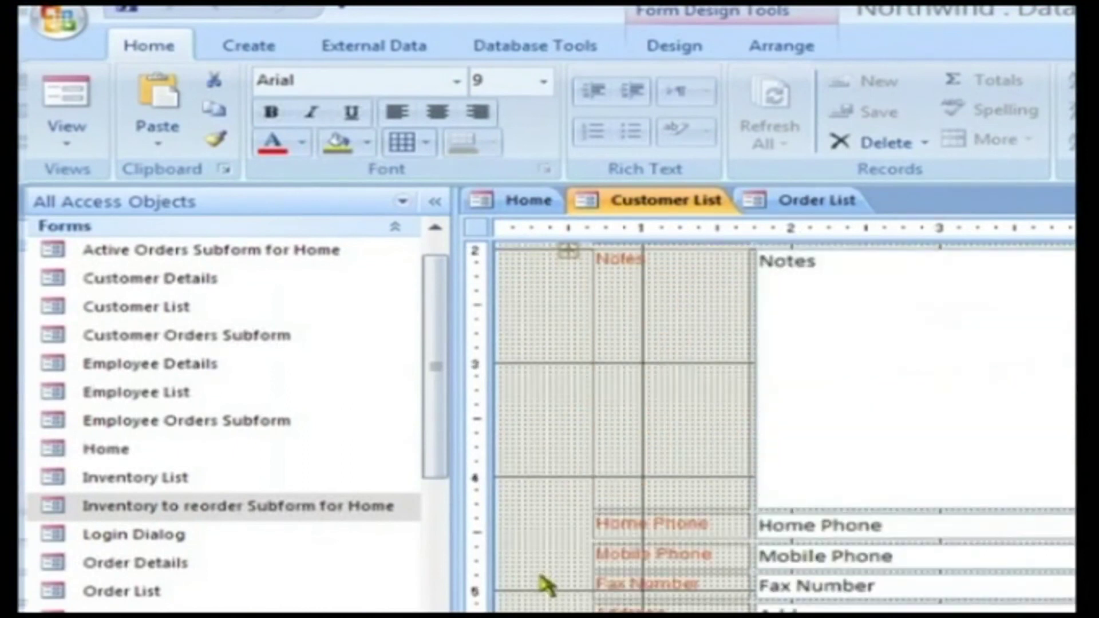
pyautogui.scroll(-6, 546, 584)
pyautogui.click(513, 496)
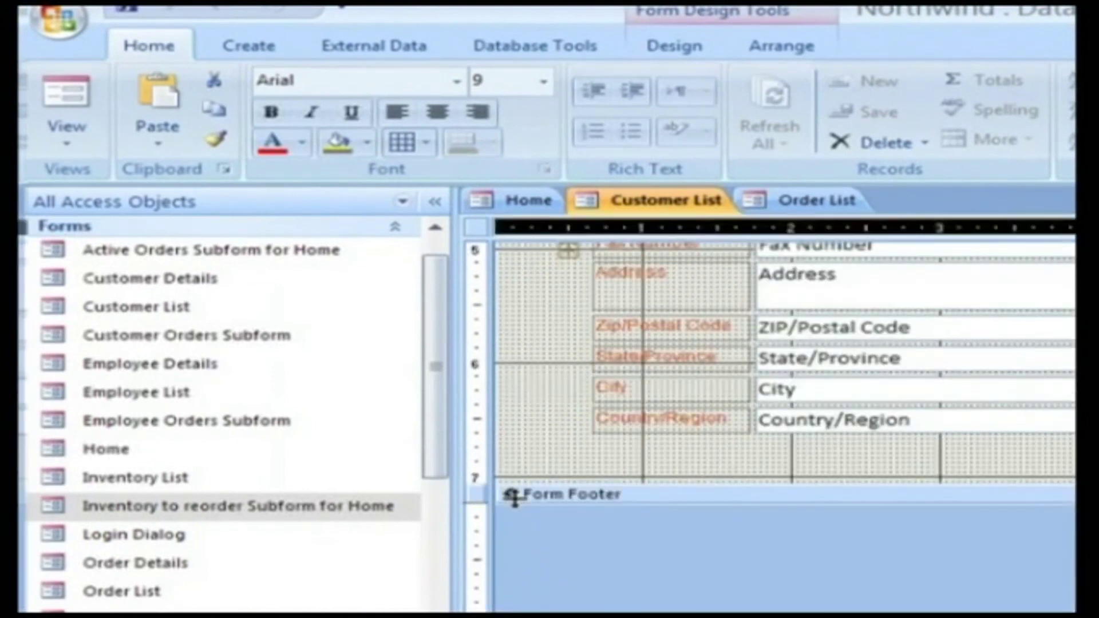
pyautogui.click(520, 500)
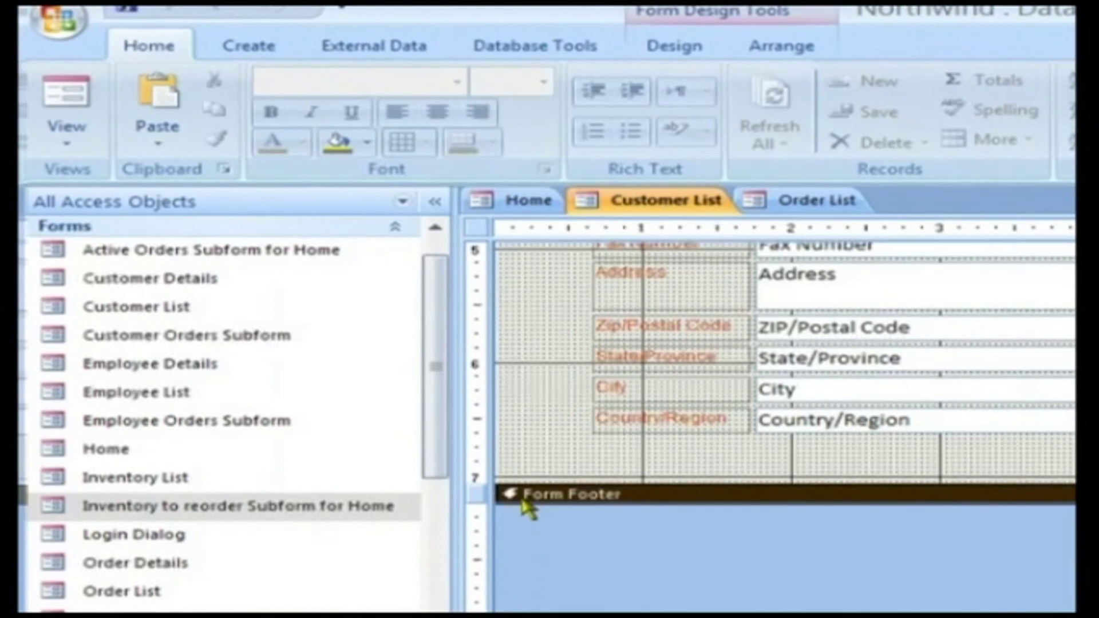